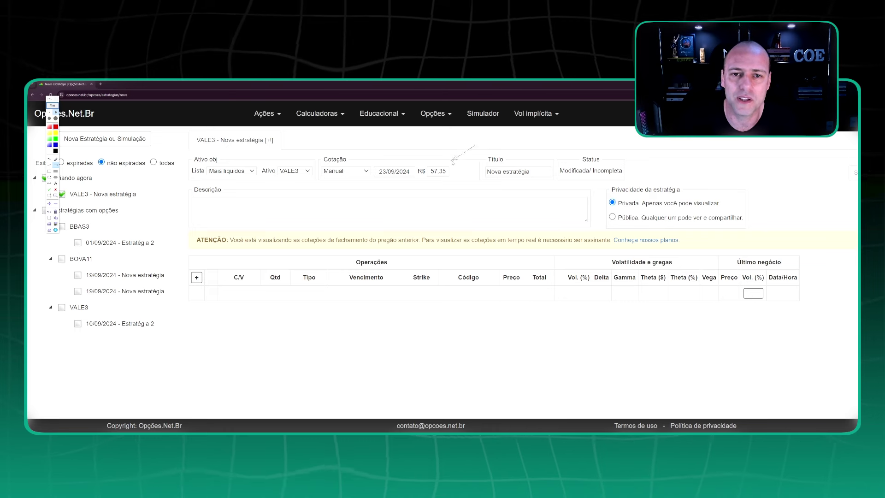
- Mark the VALE3 quote with a red arrow, and clear the annotation
{"action": "left_click_drag", "start_coordinate": [477, 144], "coordinate": [447, 163]}
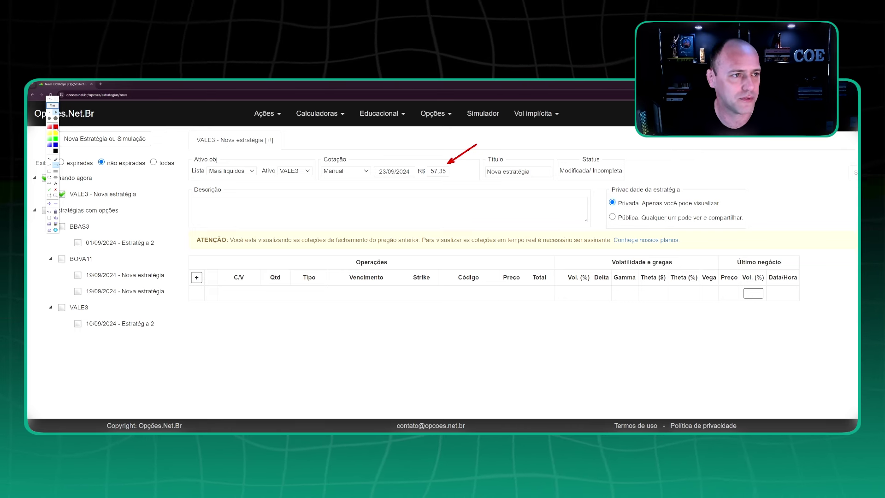
{"action": "key", "text": "Escape"}
- Add a Vende PUT operation to the strategy with expiry 18/10/2024 and strike 56,55 FM
{"action": "left_click", "coordinate": [197, 277]}
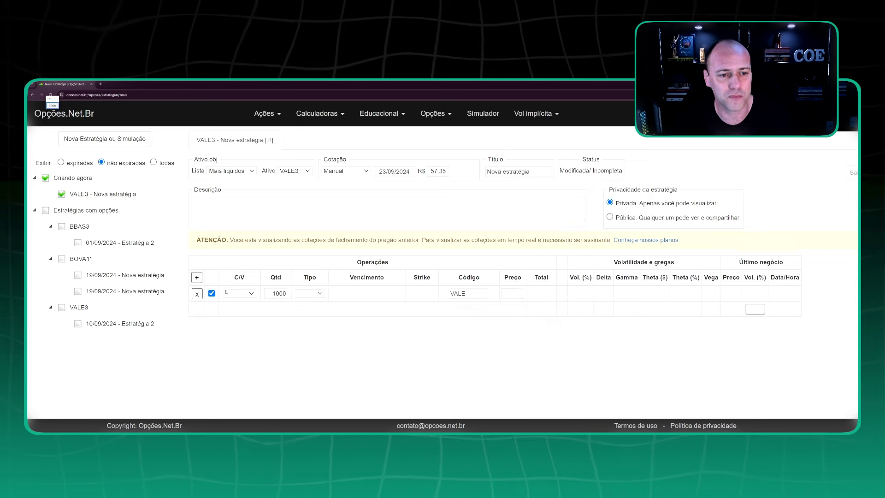
{"action": "left_click", "coordinate": [239, 293]}
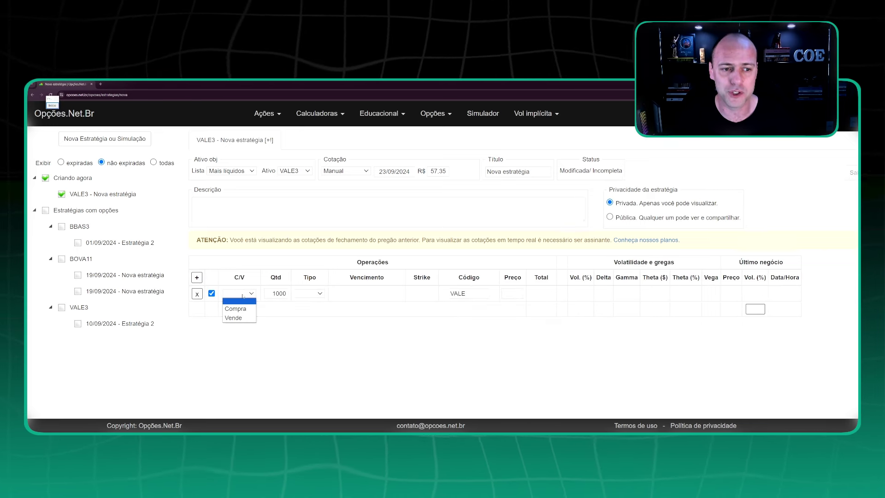
{"action": "left_click", "coordinate": [233, 317]}
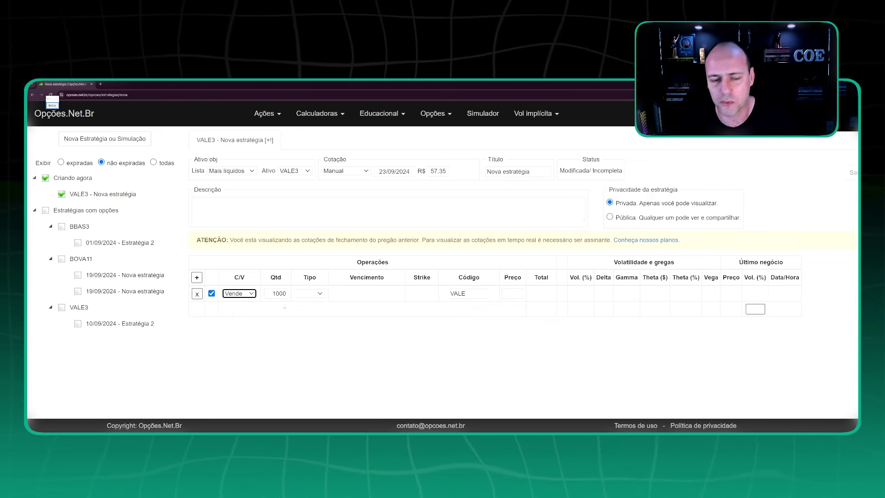
{"action": "left_click", "coordinate": [318, 294]}
{"action": "left_click", "coordinate": [304, 325]}
{"action": "left_click", "coordinate": [364, 293]}
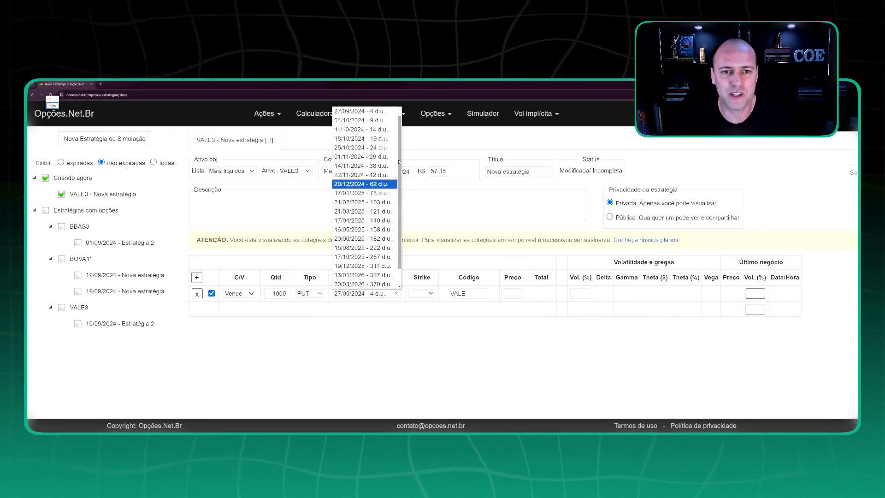
{"action": "left_click", "coordinate": [376, 139]}
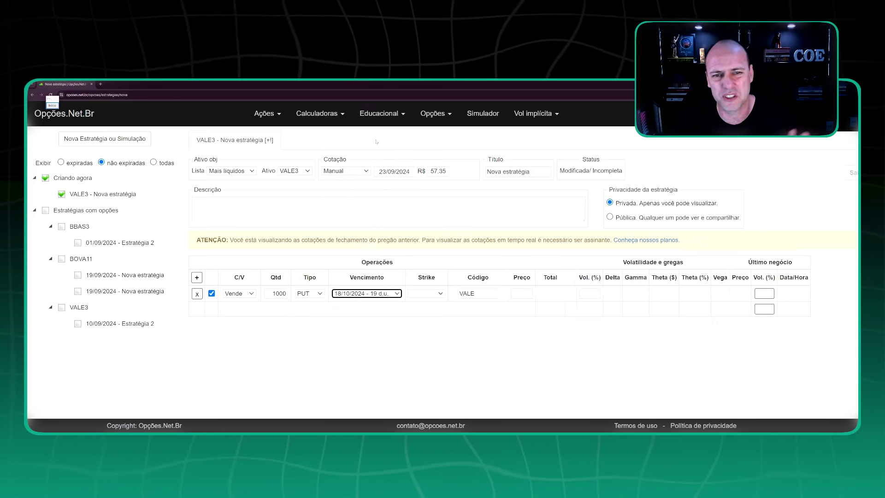
{"action": "left_click", "coordinate": [439, 294]}
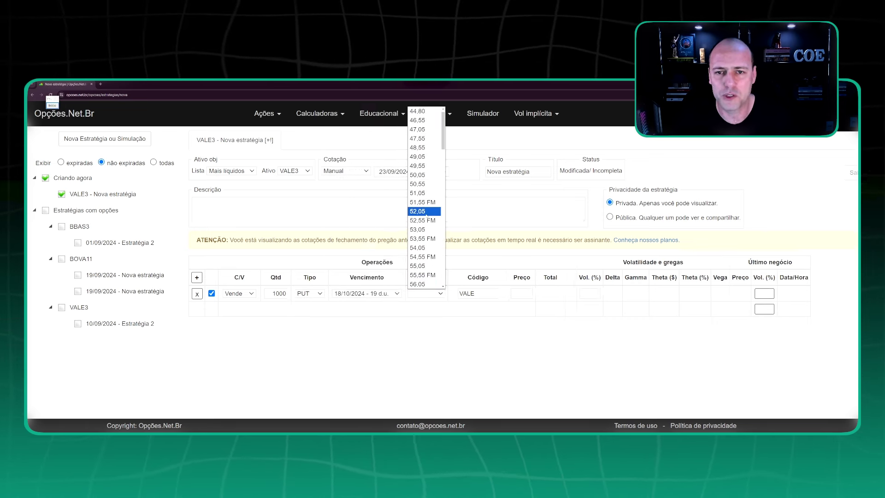
{"action": "scroll", "coordinate": [423, 240], "scroll_direction": "down", "scroll_amount": 2}
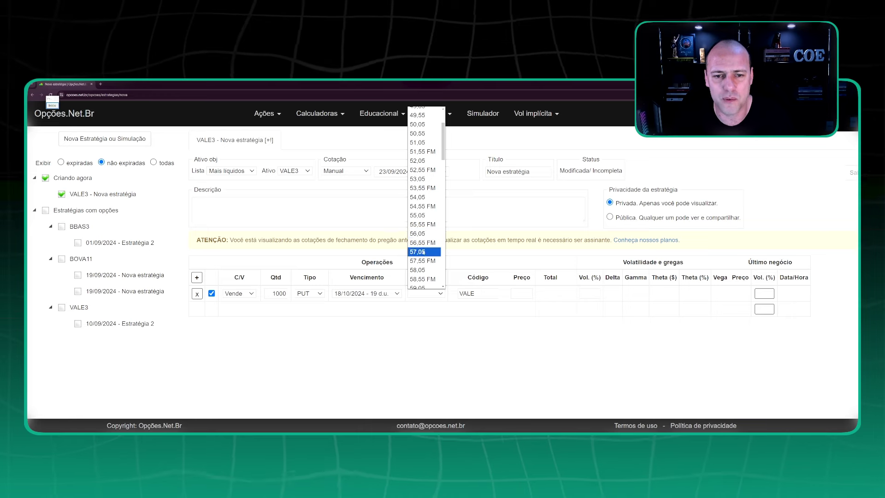
{"action": "left_click", "coordinate": [422, 242]}
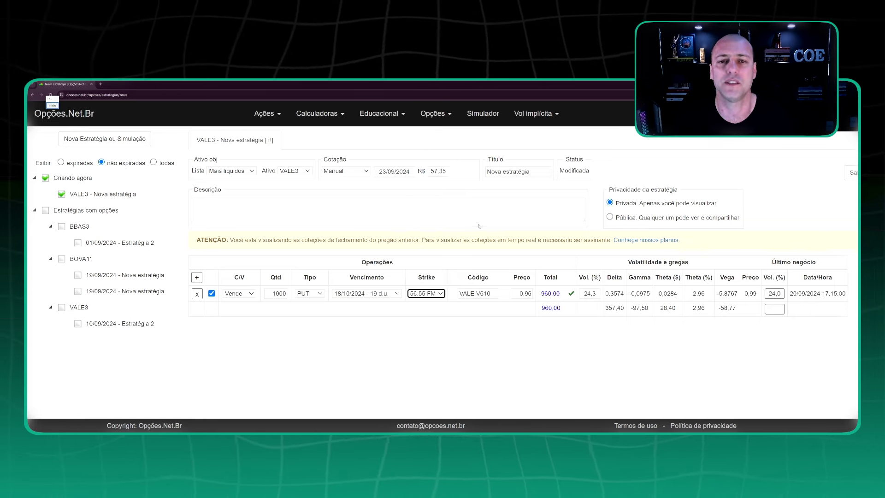
- Mark the PUT operation's strike and price with red arrows, and clear the annotations
{"action": "key", "text": "ctrl+alt+g"}
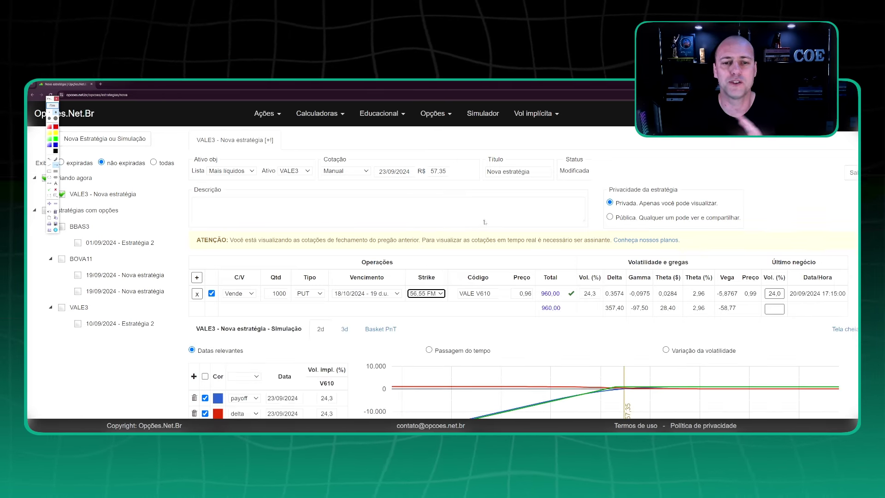
{"action": "left_click_drag", "start_coordinate": [485, 223], "coordinate": [435, 276]}
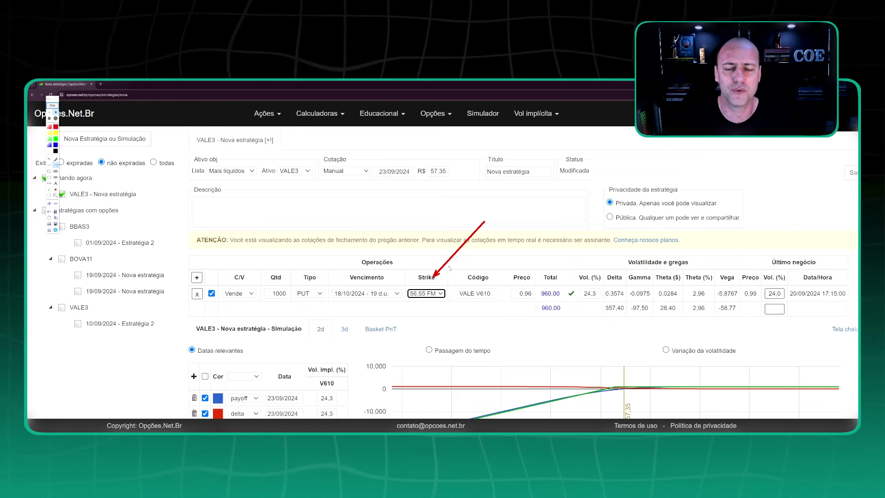
{"action": "left_click_drag", "start_coordinate": [547, 271], "coordinate": [533, 288]}
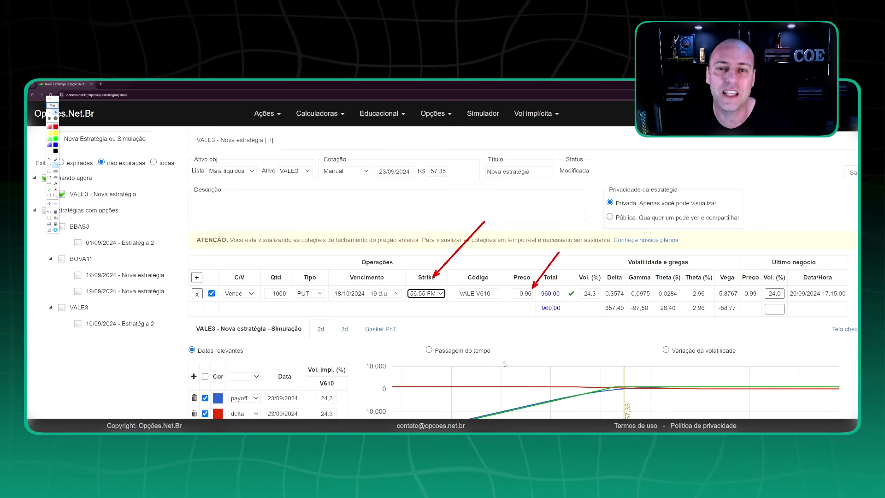
{"action": "left_click_drag", "start_coordinate": [484, 332], "coordinate": [515, 303]}
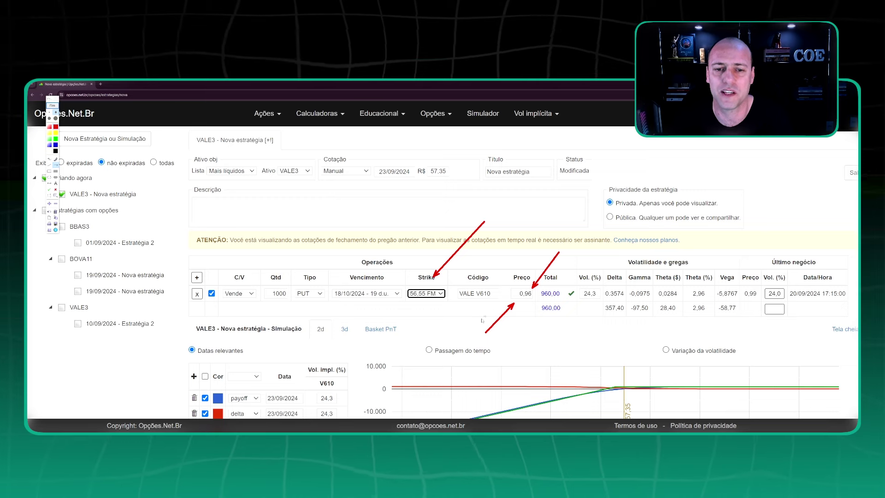
{"action": "left_click_drag", "start_coordinate": [439, 333], "coordinate": [424, 306]}
{"action": "key", "text": "Escape"}
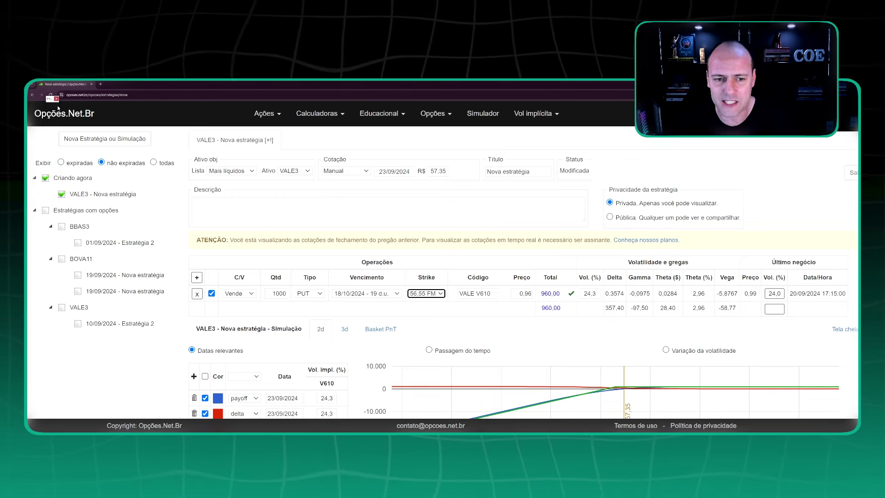
- Mark the PUT operation's quantity and total with red arrows, and clear the annotations
{"action": "left_click_drag", "start_coordinate": [308, 245], "coordinate": [286, 285]}
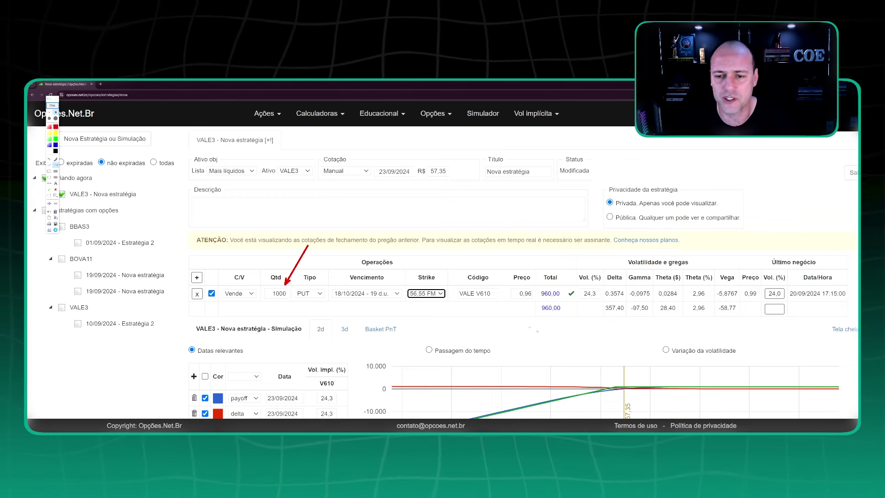
{"action": "left_click_drag", "start_coordinate": [484, 343], "coordinate": [533, 317]}
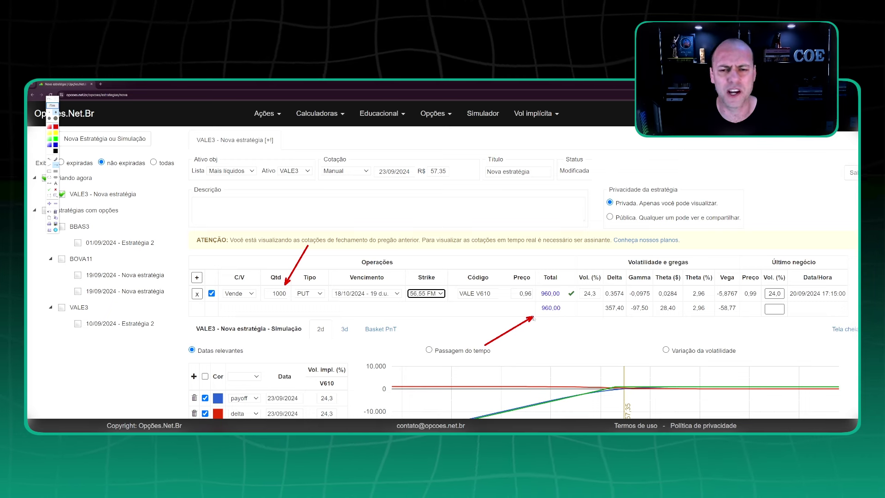
{"action": "left_click", "coordinate": [52, 105]}
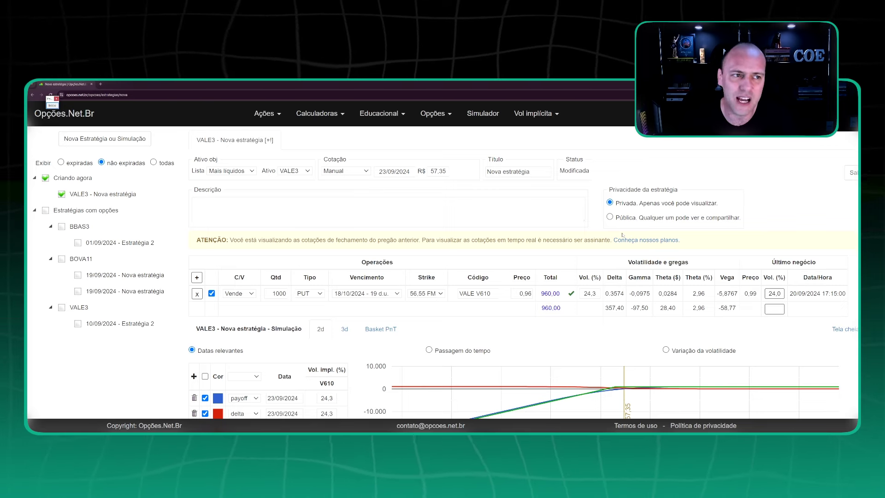
{"action": "key", "text": "ctrl+alt+g"}
{"action": "left_click_drag", "start_coordinate": [625, 249], "coordinate": [562, 279]}
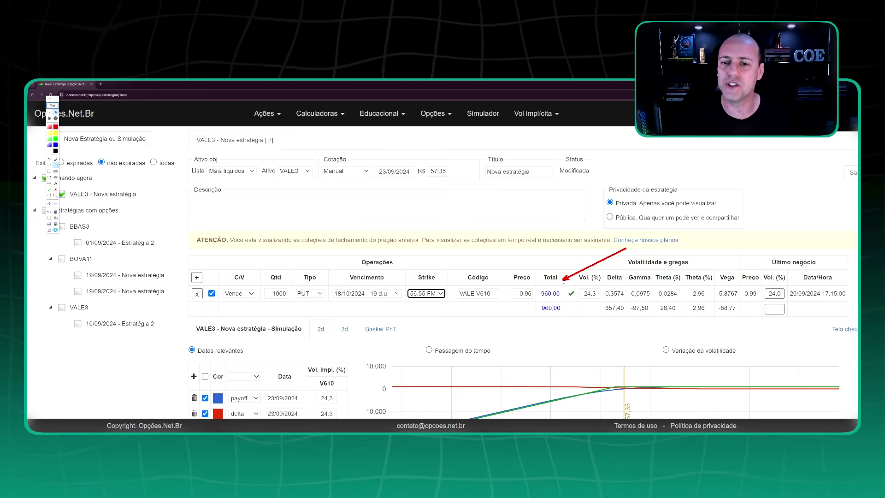
{"action": "left_click", "coordinate": [57, 106]}
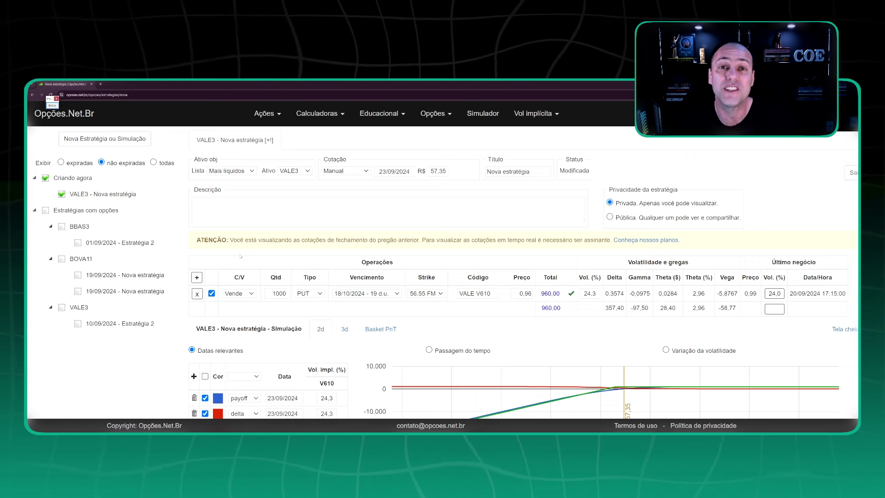
- Add a Compra CALL operation with expiry 18/10/2024 and strike 59,05 as the strategy's second leg
{"action": "left_click", "coordinate": [197, 277]}
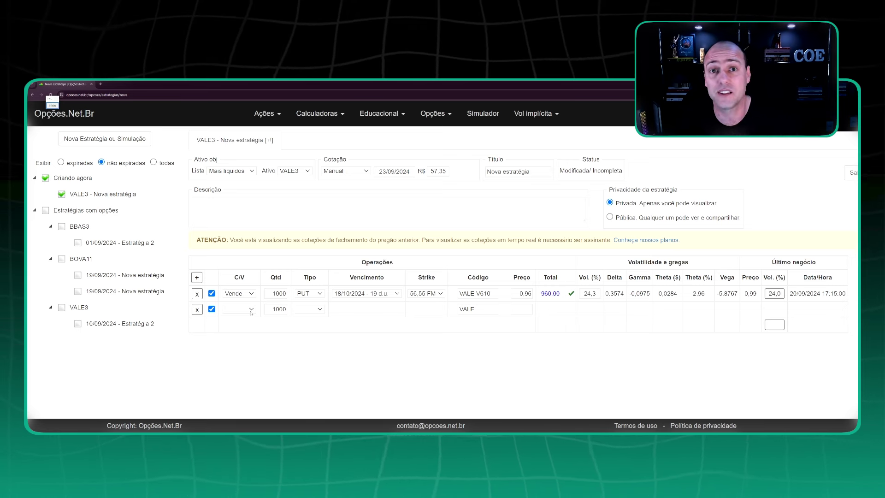
{"action": "left_click", "coordinate": [251, 312]}
{"action": "left_click", "coordinate": [236, 322]}
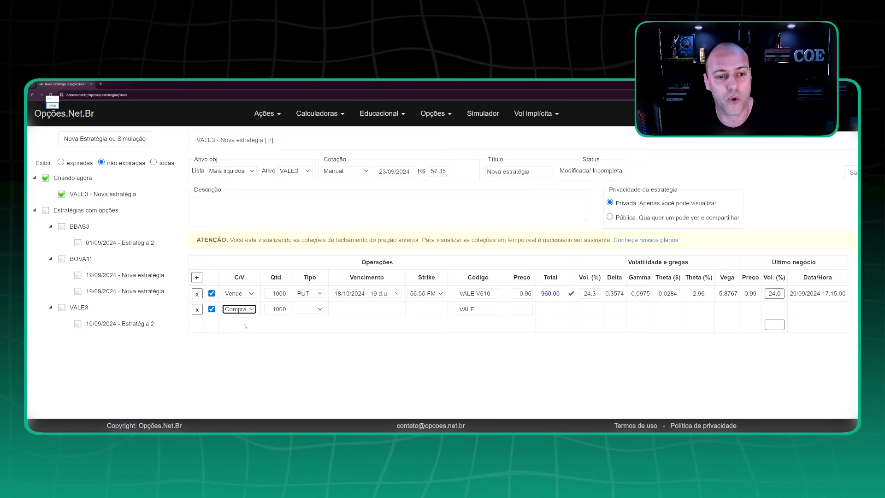
{"action": "left_click", "coordinate": [314, 309]}
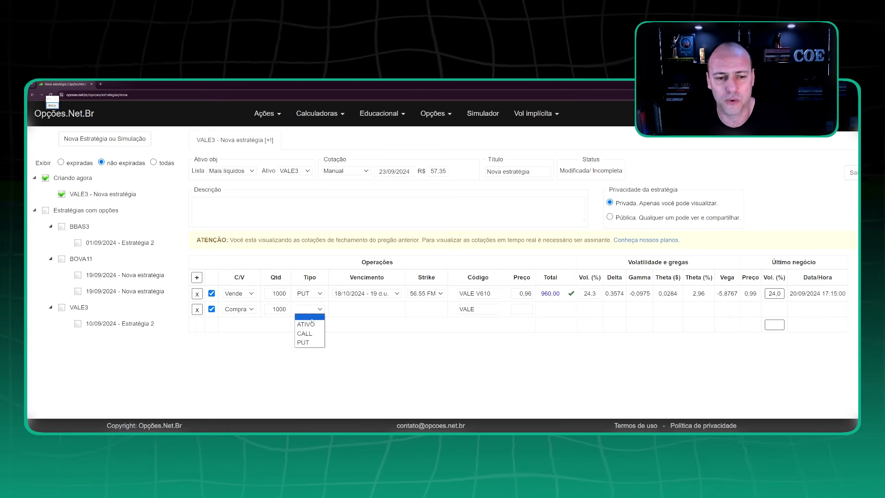
{"action": "left_click", "coordinate": [305, 331]}
{"action": "left_click", "coordinate": [365, 309]}
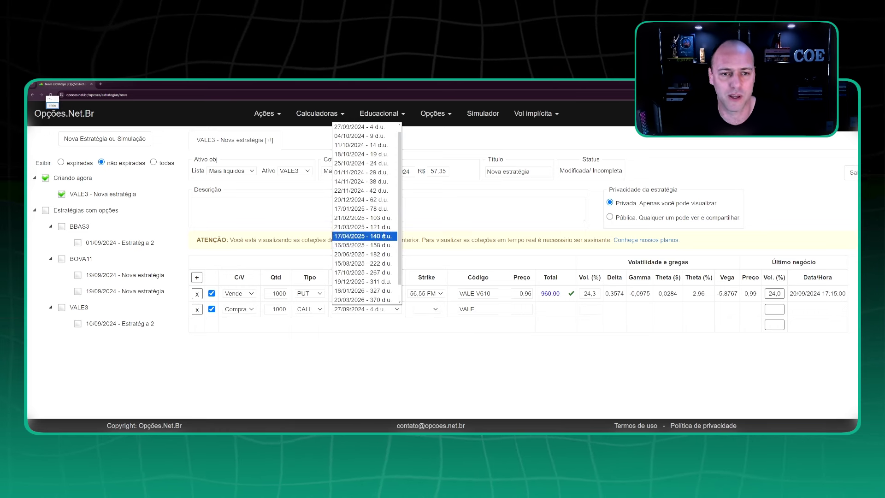
{"action": "left_click", "coordinate": [362, 154]}
{"action": "left_click", "coordinate": [427, 309]}
{"action": "scroll", "coordinate": [427, 248], "scroll_direction": "down", "scroll_amount": 5}
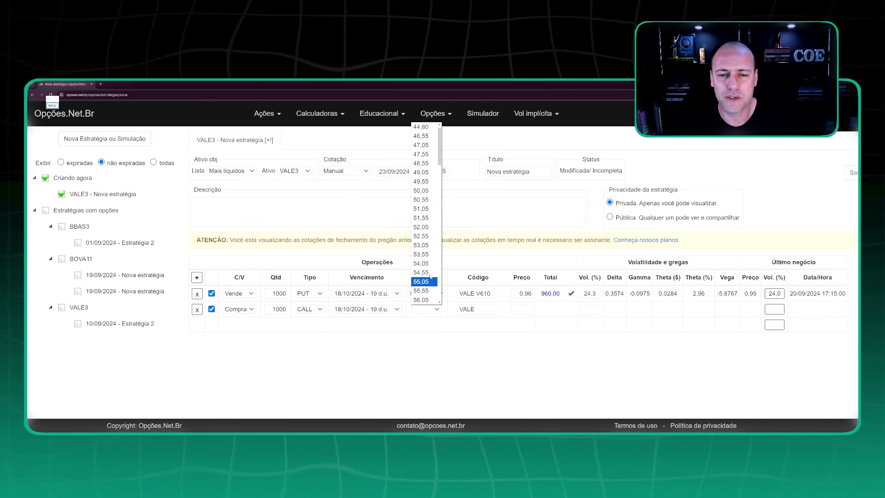
{"action": "scroll", "coordinate": [427, 253], "scroll_direction": "down", "scroll_amount": 3}
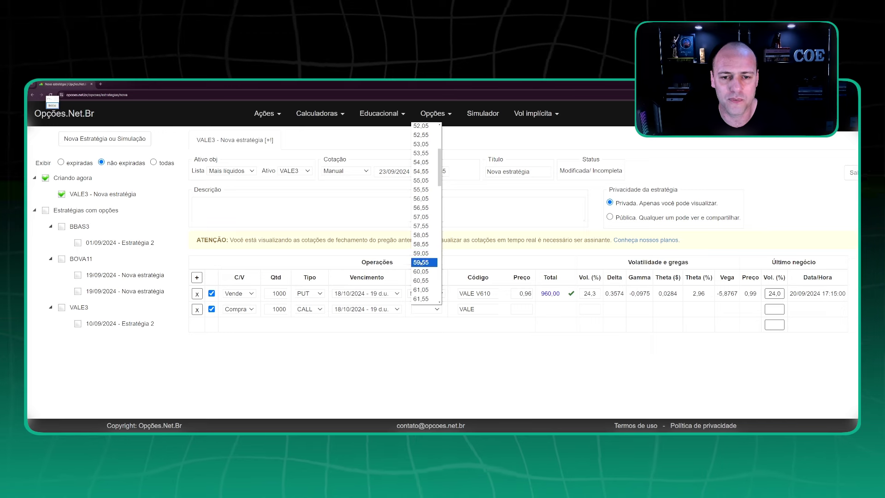
{"action": "left_click", "coordinate": [426, 254]}
- Add a Vende CALL operation with expiry 18/10/2024 and strike 61,05 as the strategy's third leg
{"action": "left_click", "coordinate": [197, 277]}
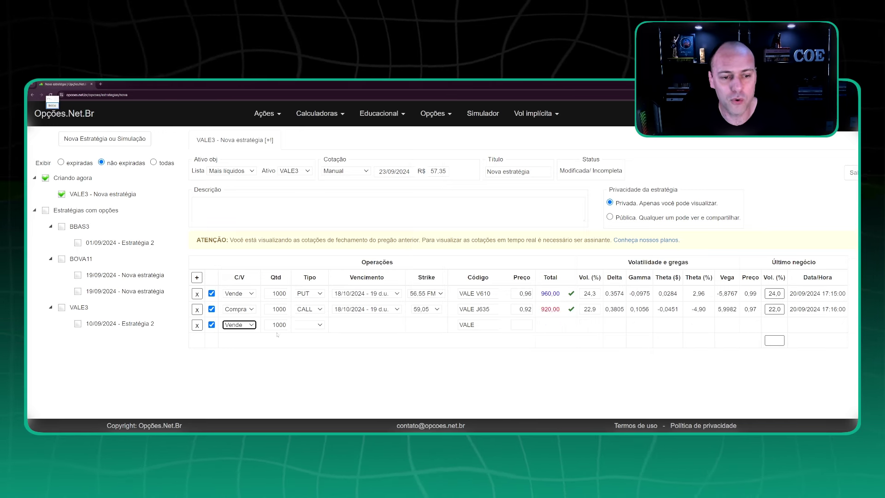
{"action": "left_click", "coordinate": [309, 324]}
{"action": "left_click", "coordinate": [311, 350]}
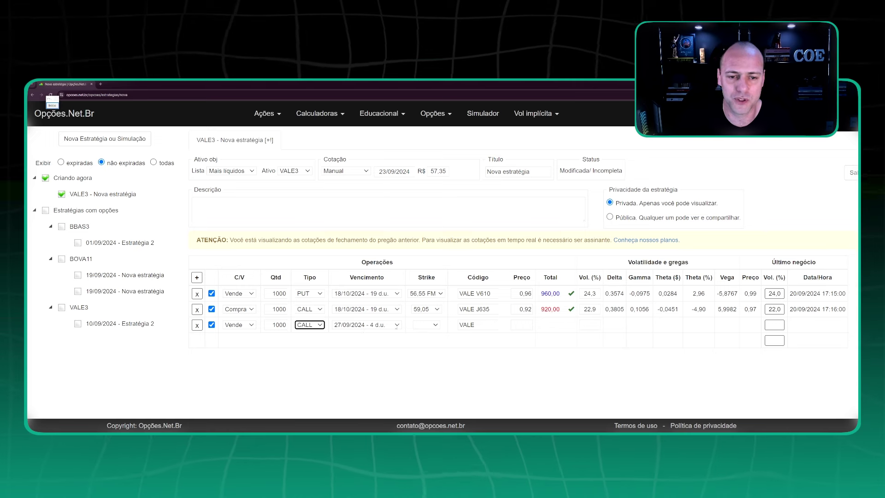
{"action": "left_click", "coordinate": [364, 324]}
{"action": "left_click", "coordinate": [364, 169]}
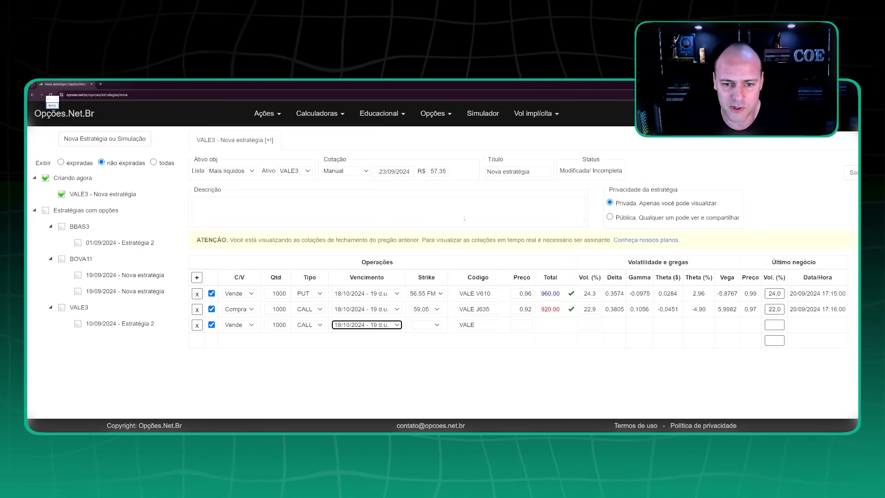
{"action": "left_click", "coordinate": [424, 325]}
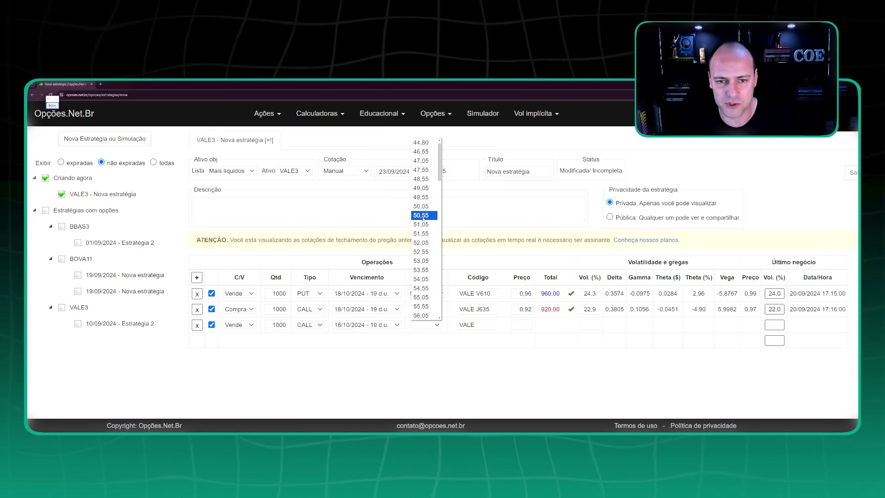
{"action": "scroll", "coordinate": [423, 289], "scroll_direction": "down", "scroll_amount": 3}
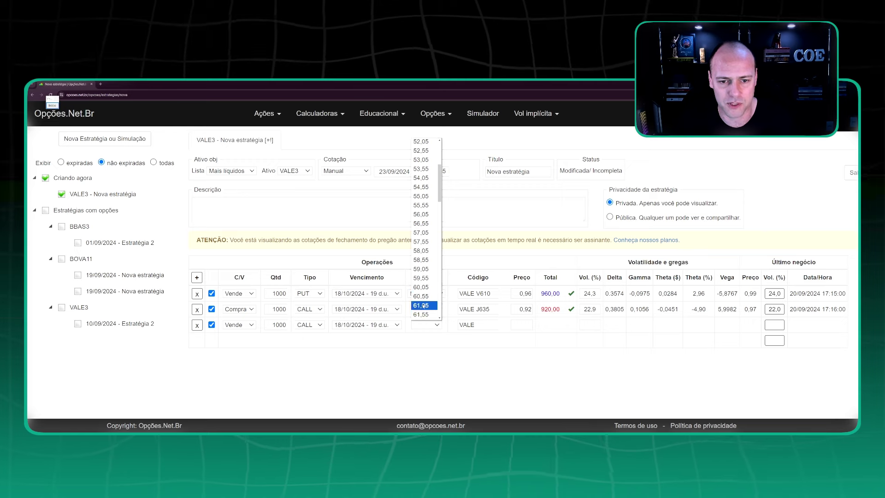
{"action": "left_click", "coordinate": [421, 307]}
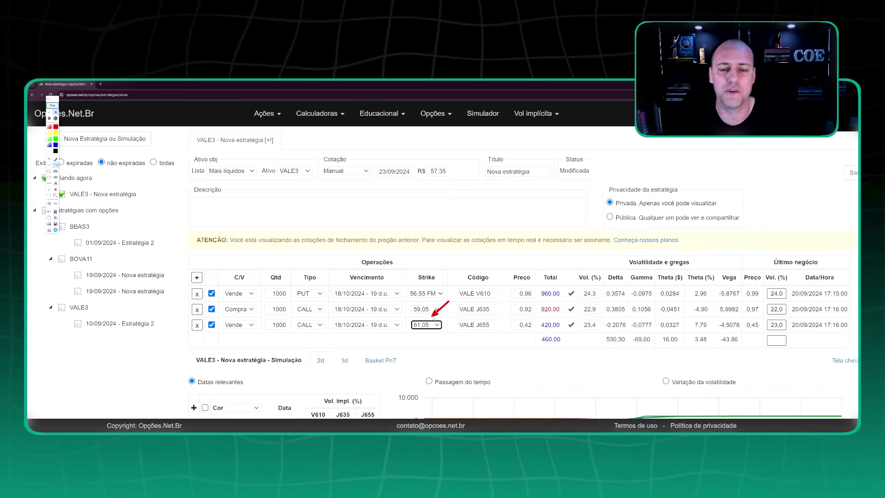
- Clear the strike arrow, mark the two CALL quantities and the strategy's combined total with red arrows, and erase them
{"action": "key", "text": "Escape"}
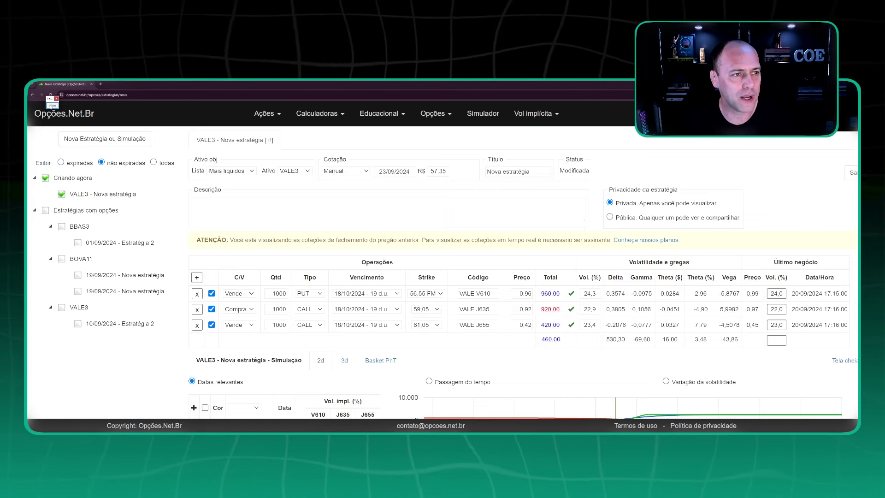
{"action": "left_click", "coordinate": [53, 105]}
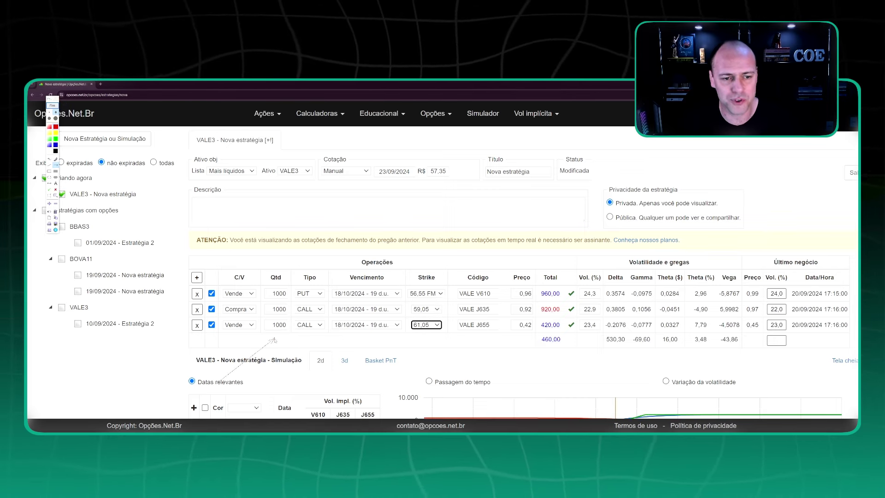
{"action": "left_click_drag", "start_coordinate": [275, 340], "coordinate": [272, 315]}
{"action": "left_click_drag", "start_coordinate": [504, 371], "coordinate": [547, 348]}
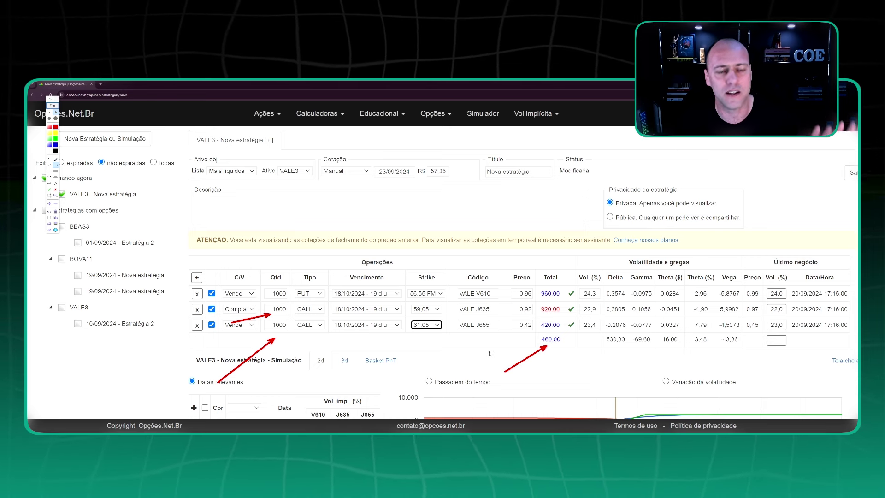
{"action": "left_click", "coordinate": [52, 106]}
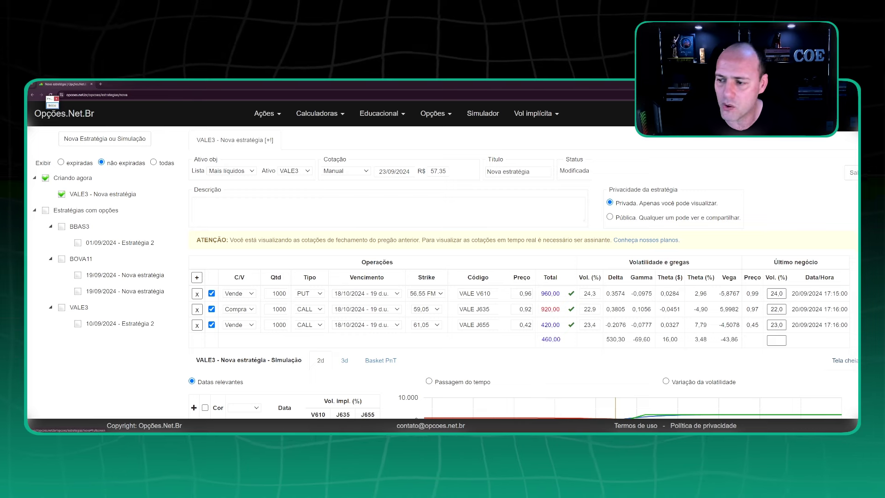
- Show only the 18/10/2024 payoff curve in the simulation chart and examine its results along the price range
{"action": "scroll", "coordinate": [52, 101], "scroll_direction": "down", "scroll_amount": 5}
{"action": "left_click", "coordinate": [47, 212]}
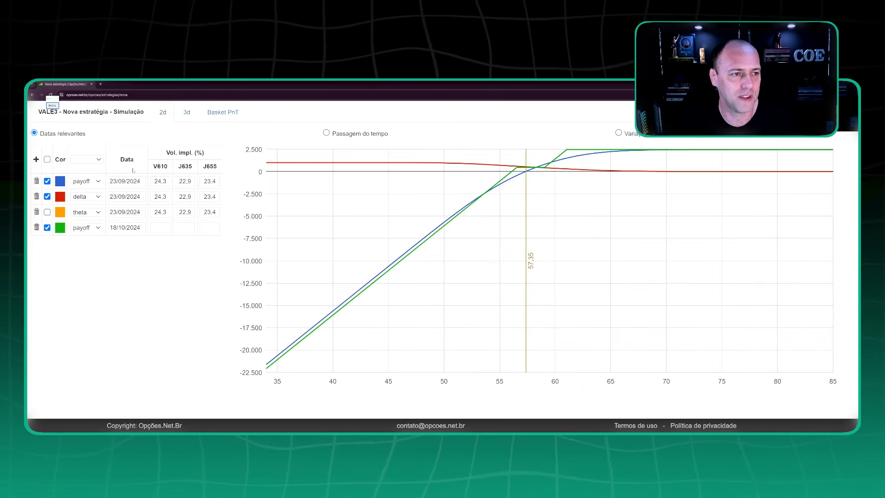
{"action": "left_click", "coordinate": [47, 181]}
{"action": "left_click", "coordinate": [47, 197]}
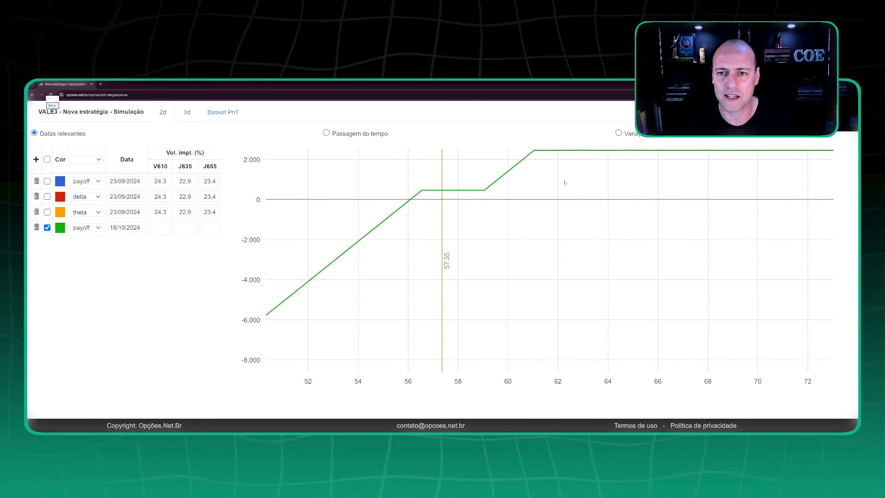
{"action": "mouse_move", "coordinate": [591, 155]}
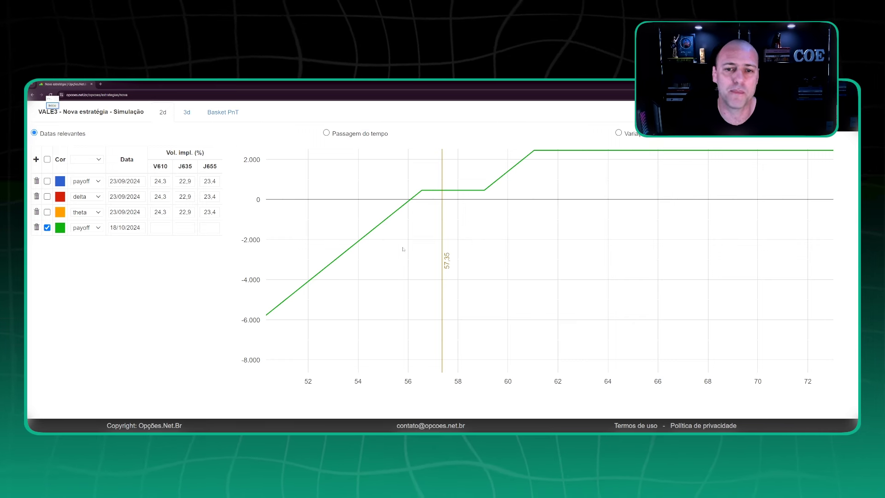
{"action": "mouse_move", "coordinate": [415, 198]}
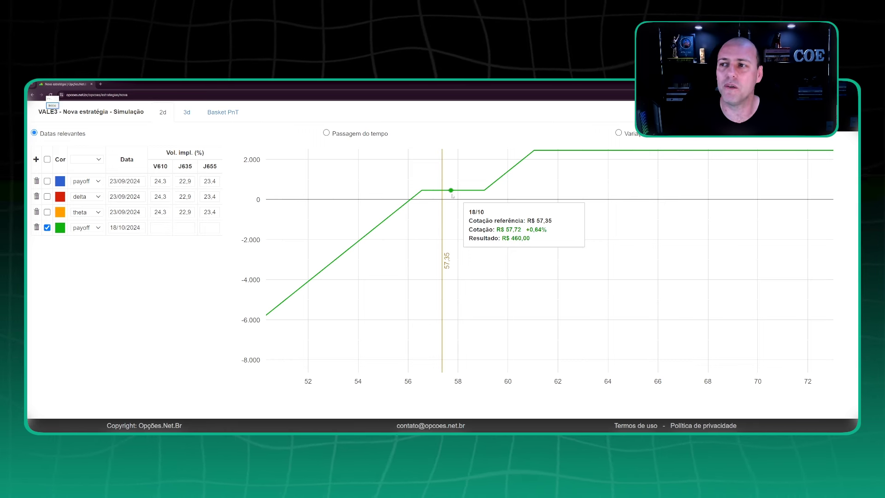
{"action": "key", "text": "Escape"}
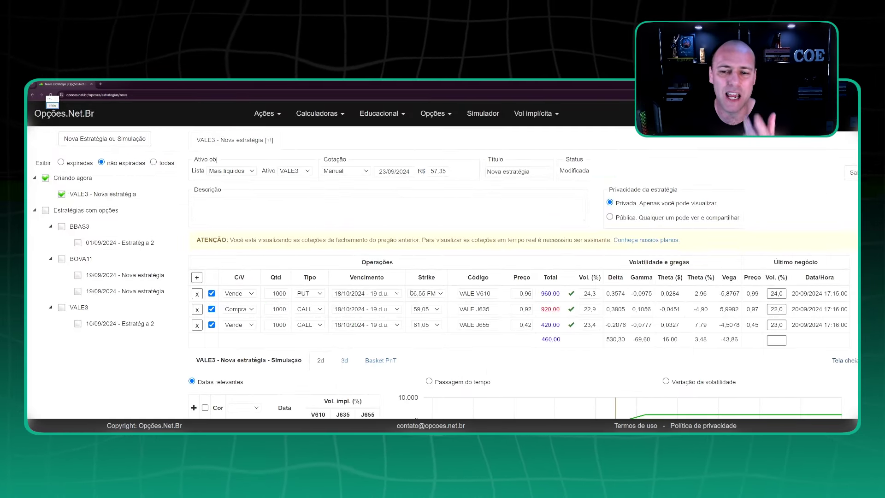
- Set the quantity of both CALL operations to 1800, mark the strategy's combined total with a red arrow, and clear it
{"action": "double_click", "coordinate": [280, 309]}
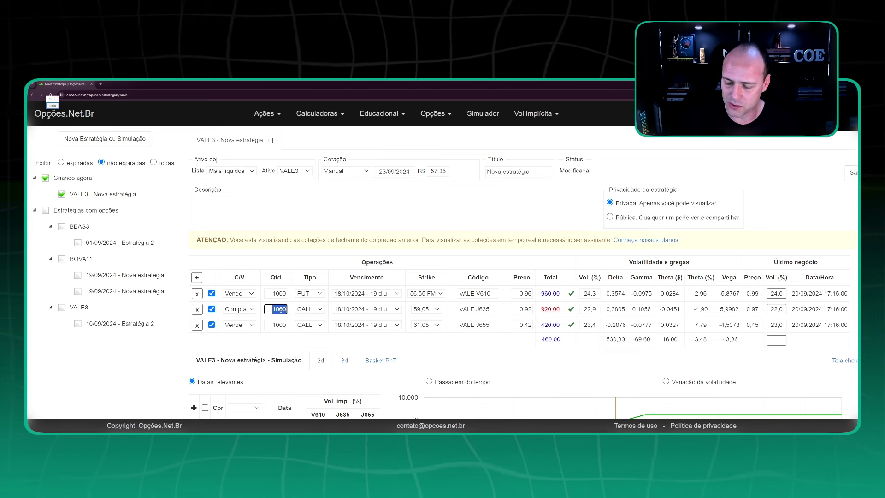
{"action": "type", "text": "1800"}
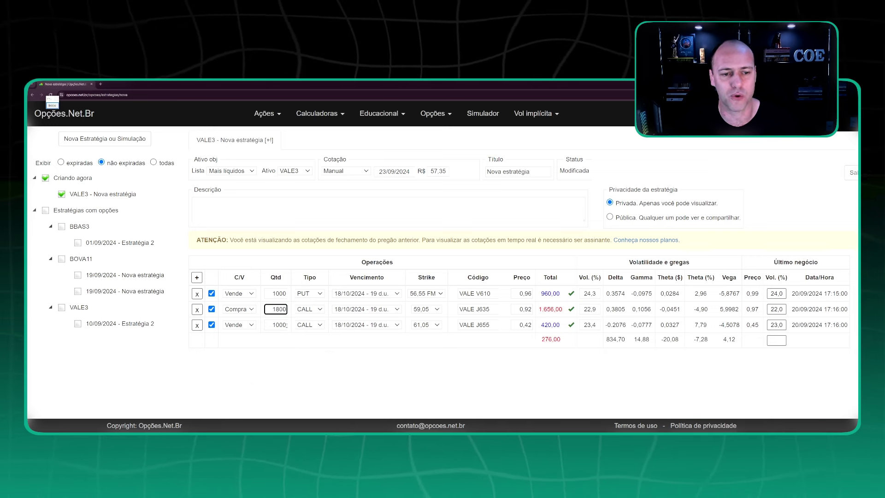
{"action": "left_click", "coordinate": [280, 325]}
{"action": "type", "text": "18000"}
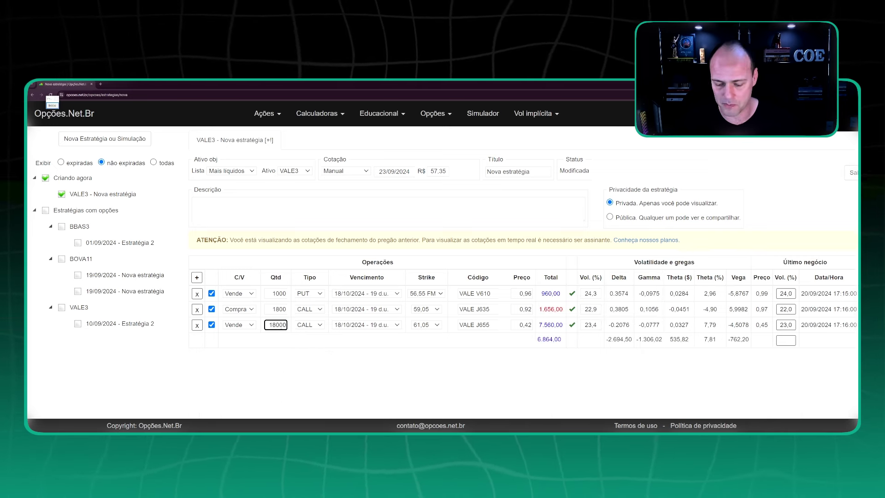
{"action": "key", "text": "BackSpace"}
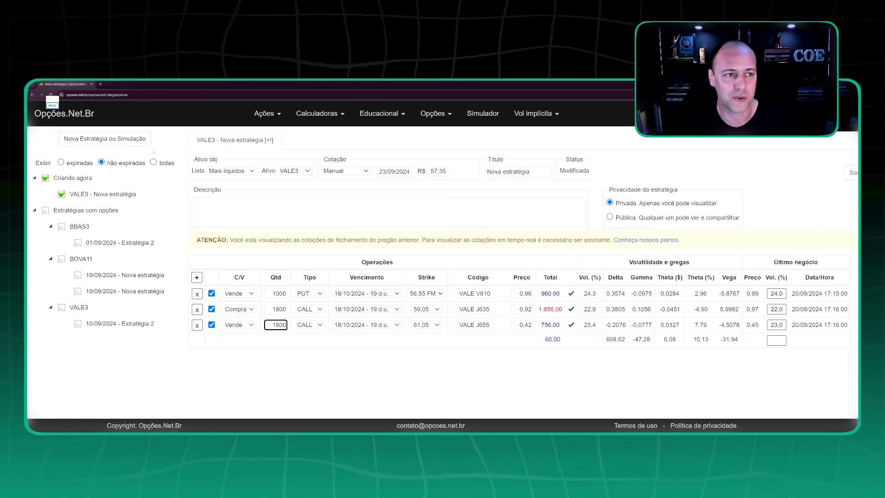
{"action": "key", "text": "Tab"}
{"action": "left_click", "coordinate": [52, 105]}
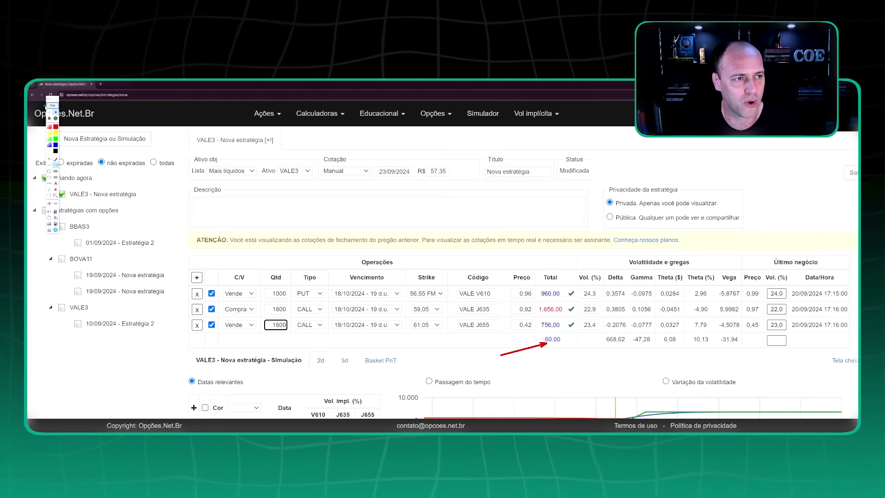
{"action": "left_click", "coordinate": [52, 105]}
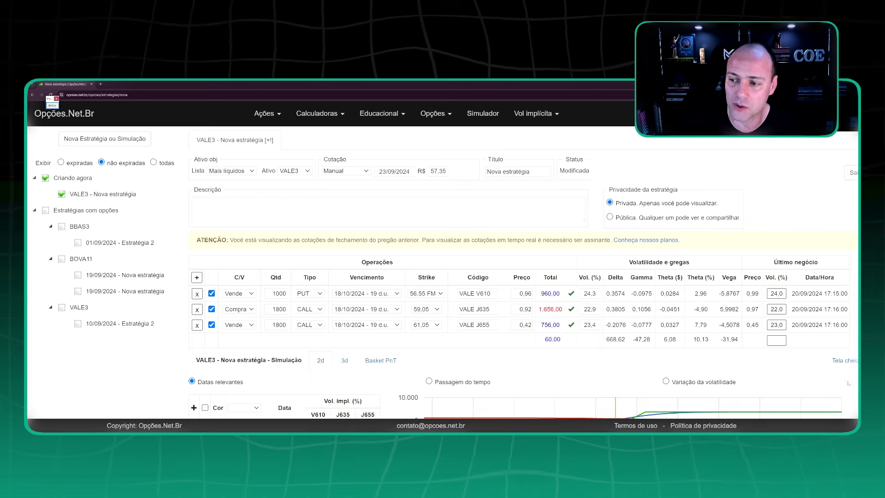
- Delete the 23/09/2024 payoff and delta curves from the simulation chart
{"action": "scroll", "coordinate": [443, 258], "scroll_direction": "down", "scroll_amount": 5}
{"action": "left_click", "coordinate": [36, 181]}
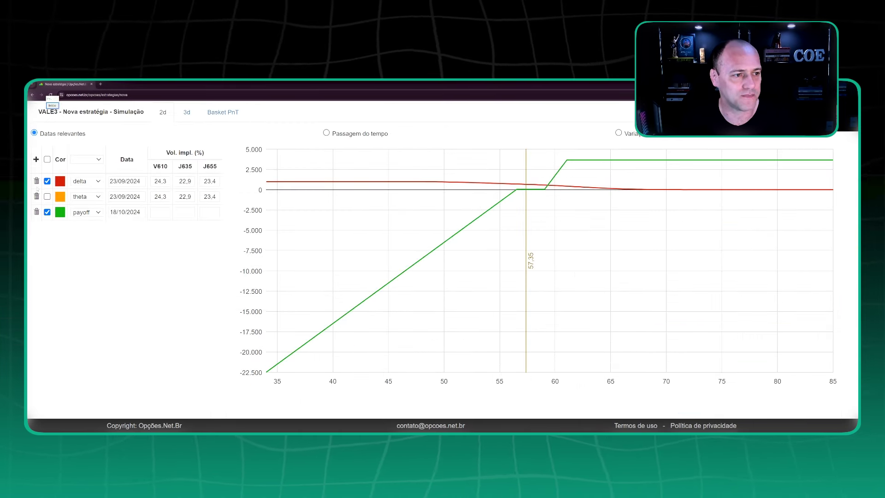
{"action": "left_click", "coordinate": [36, 181]}
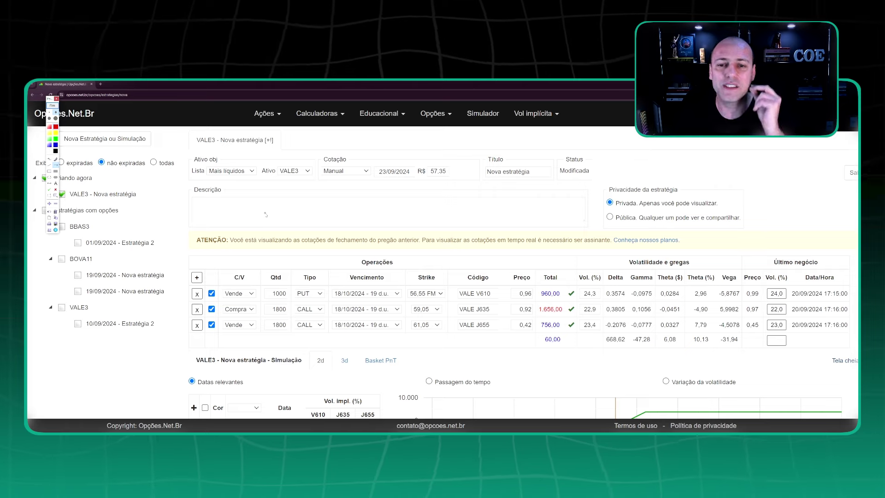
- Mark the PUT operation's price and the Vende CALL operation with red arrows
{"action": "left_click_drag", "start_coordinate": [498, 223], "coordinate": [520, 285]}
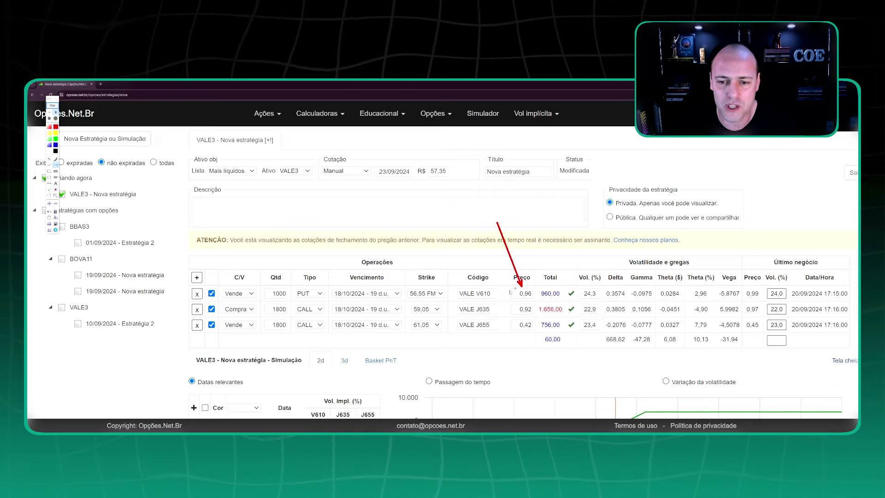
{"action": "left_click_drag", "start_coordinate": [238, 336], "coordinate": [175, 378]}
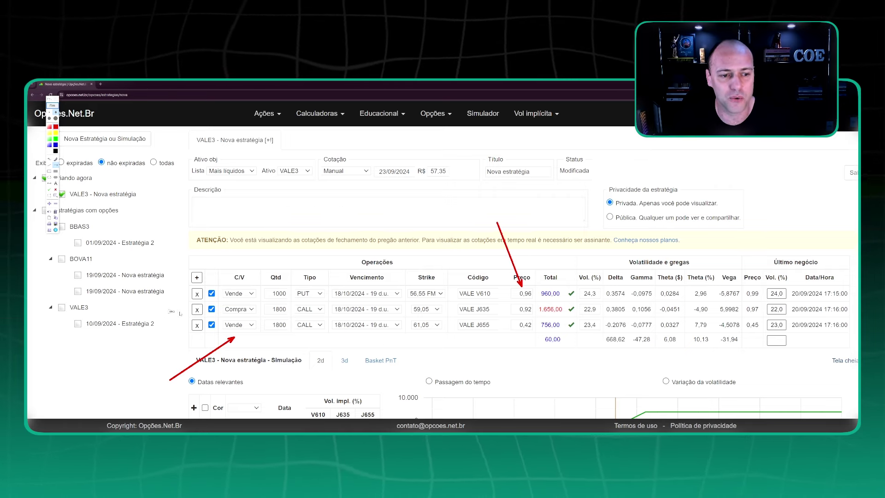